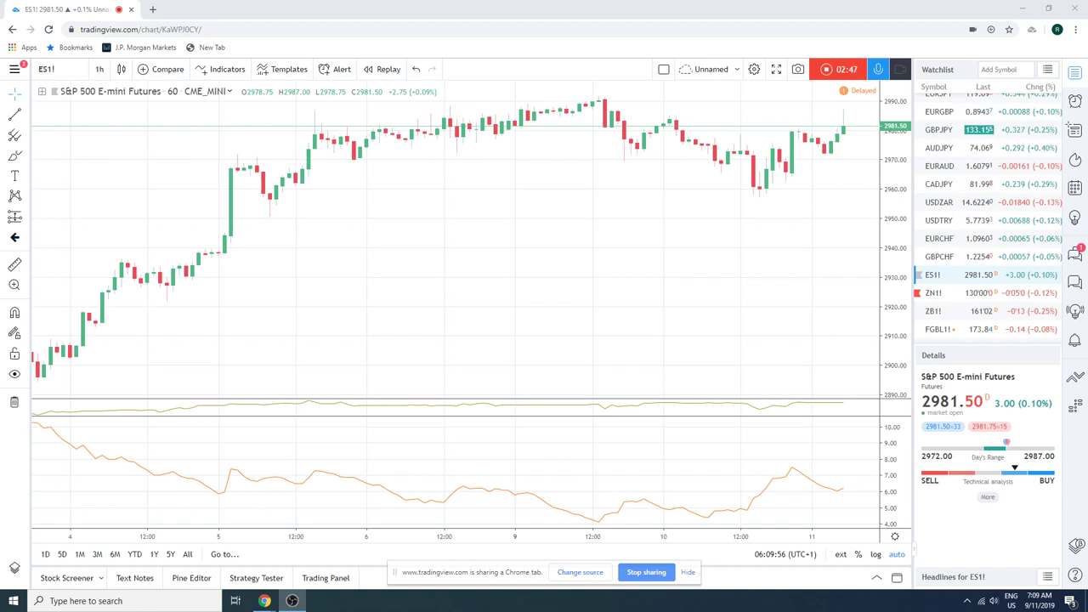
# - Zoom out the ES1! hourly chart to show history back to late August
pyautogui.scroll(-3, 482, 187)
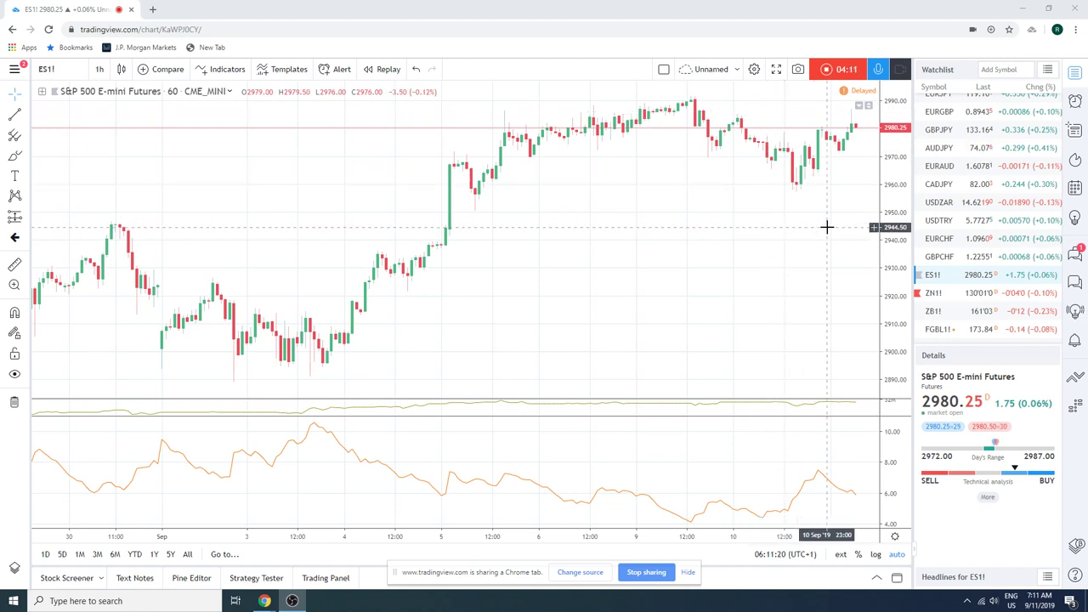
pyautogui.scroll(1, 964, 218)
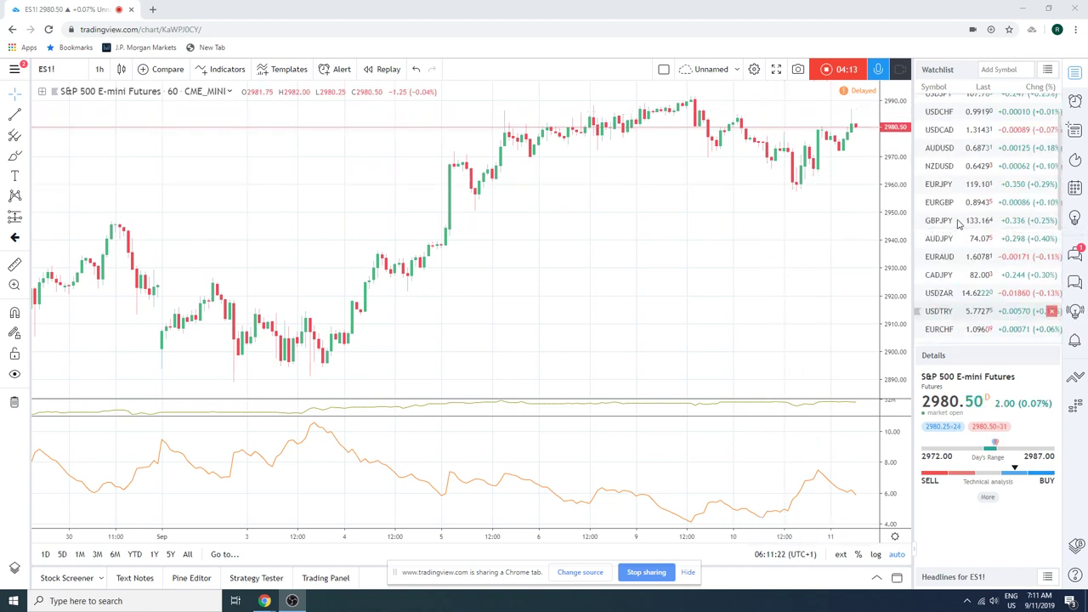
pyautogui.scroll(1, 959, 223)
# - Switch to the USDJPY chart on the 1-day (1D) timeframe
pyautogui.click(938, 138)
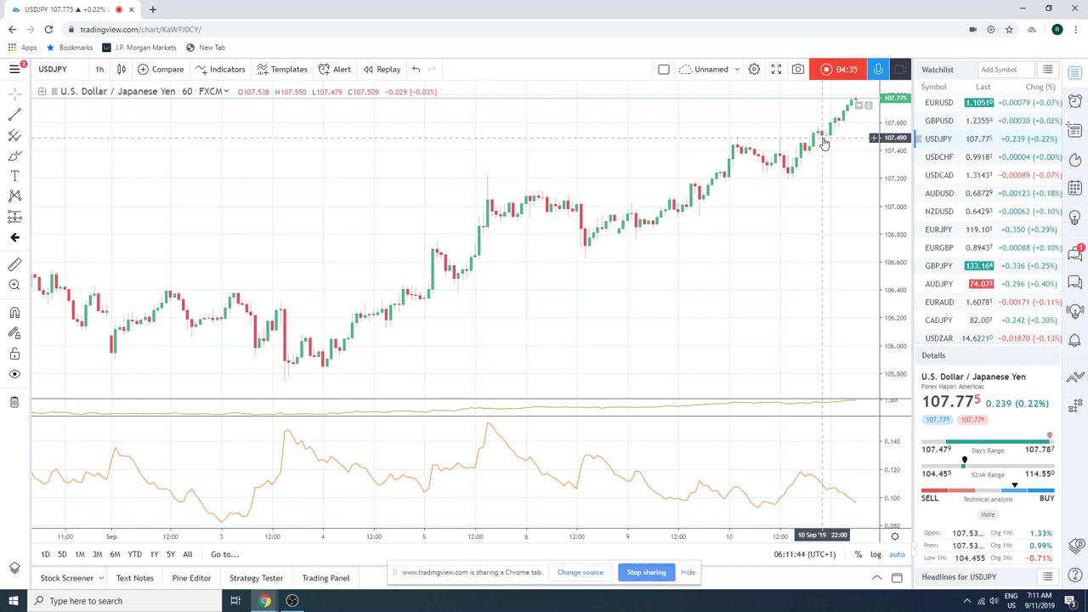
pyautogui.click(99, 69)
pyautogui.click(148, 425)
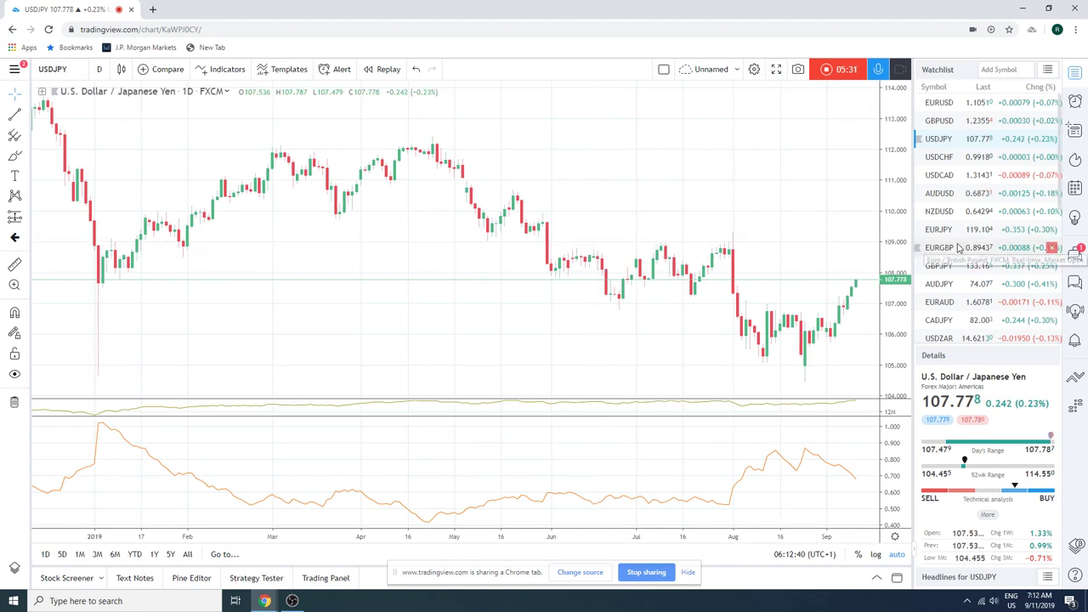
# - Show the USDCHF daily chart zoomed out to reach back to December
pyautogui.click(940, 159)
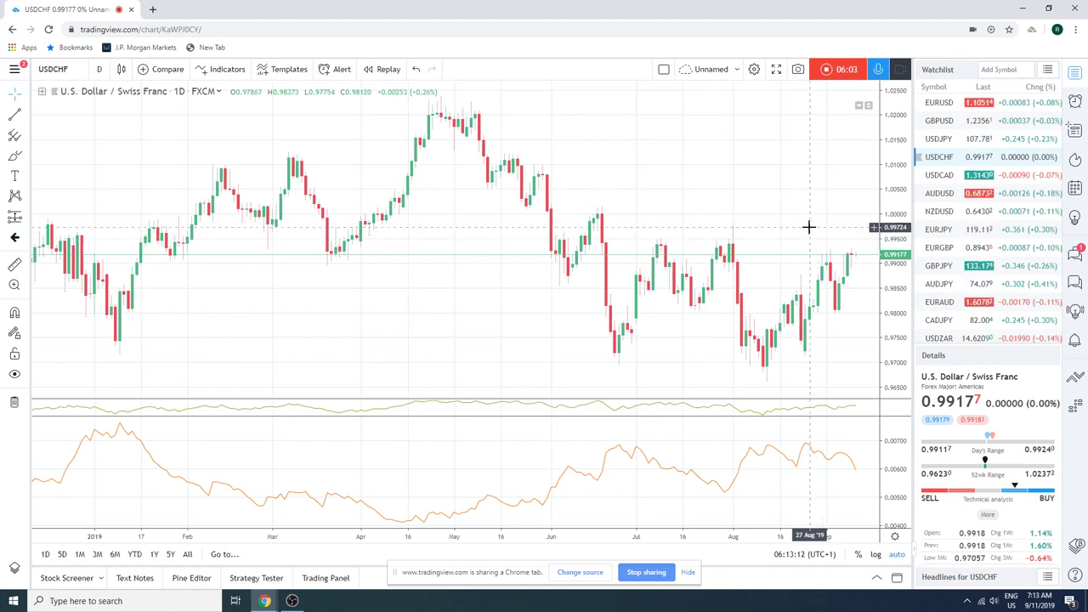
pyautogui.scroll(-1, 809, 227)
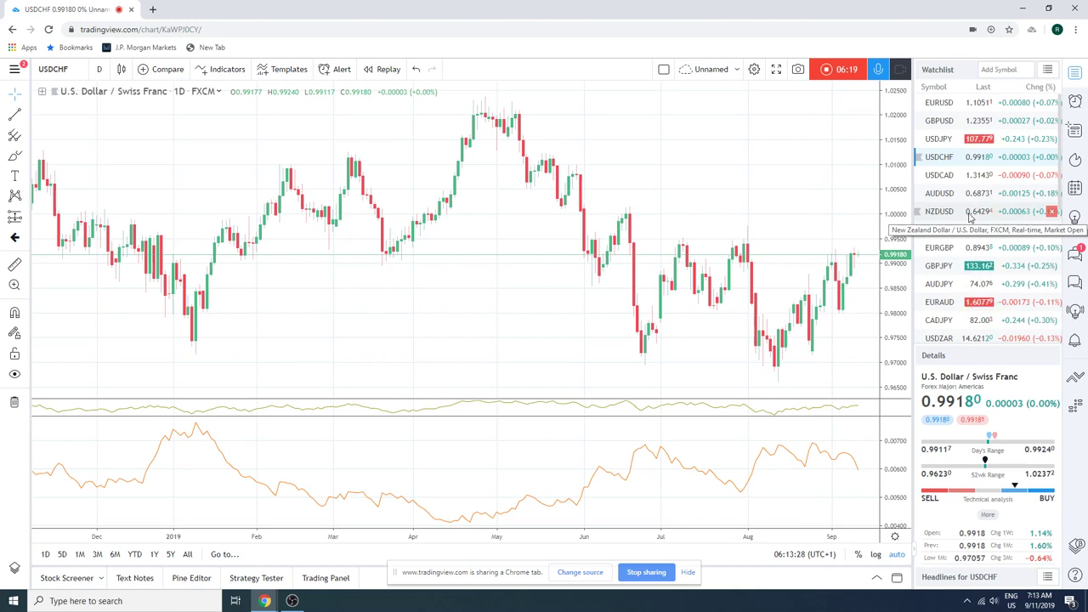
pyautogui.scroll(-4, 969, 220)
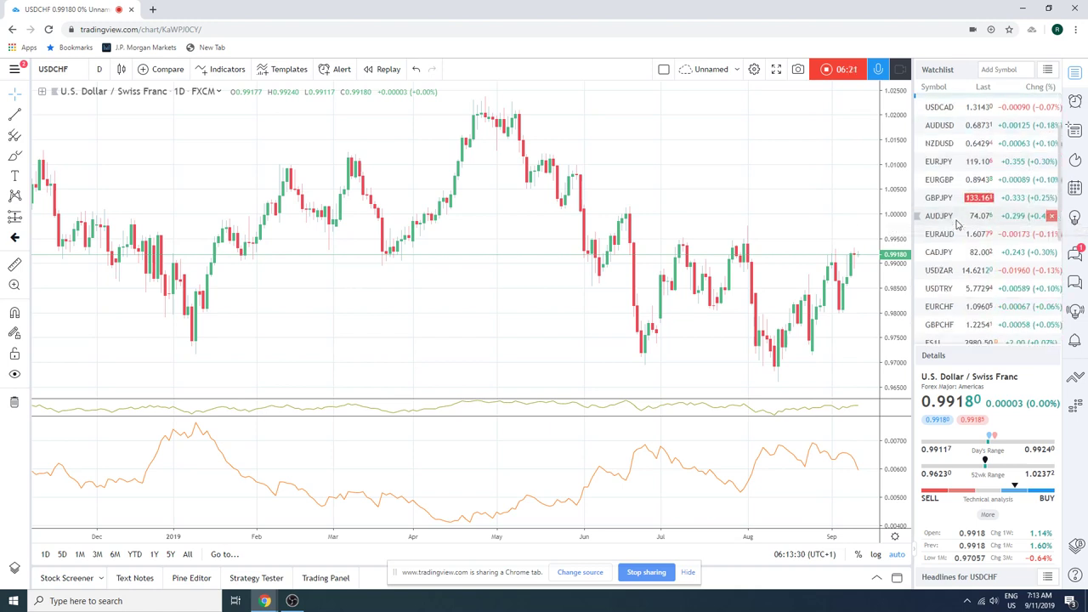
pyautogui.scroll(-2, 971, 234)
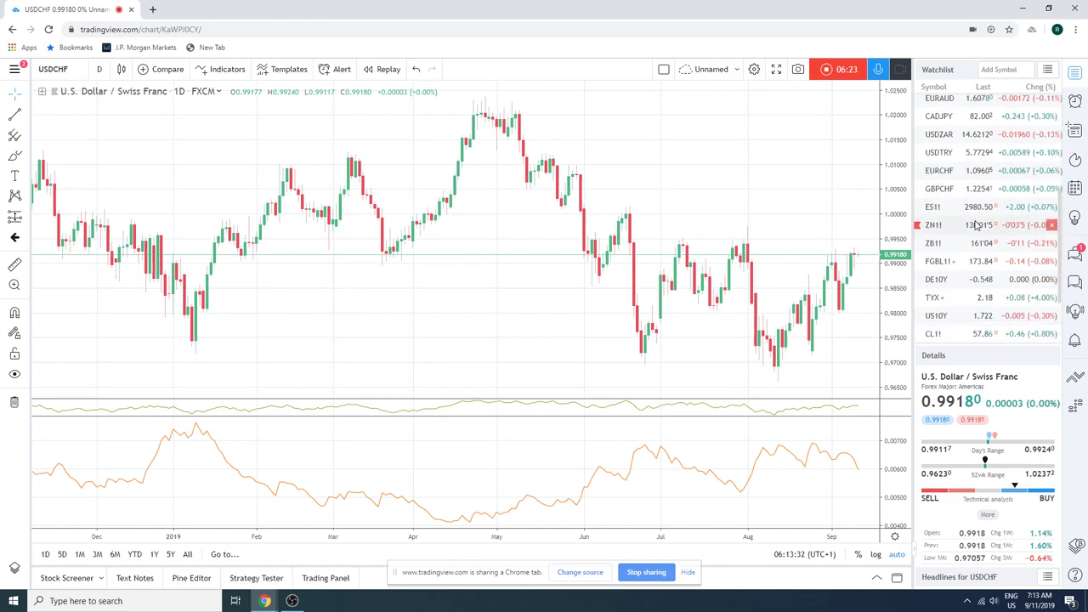
# - View the CL1! crude oil futures daily chart, then switch to ZN1! T-Note futures
pyautogui.click(939, 337)
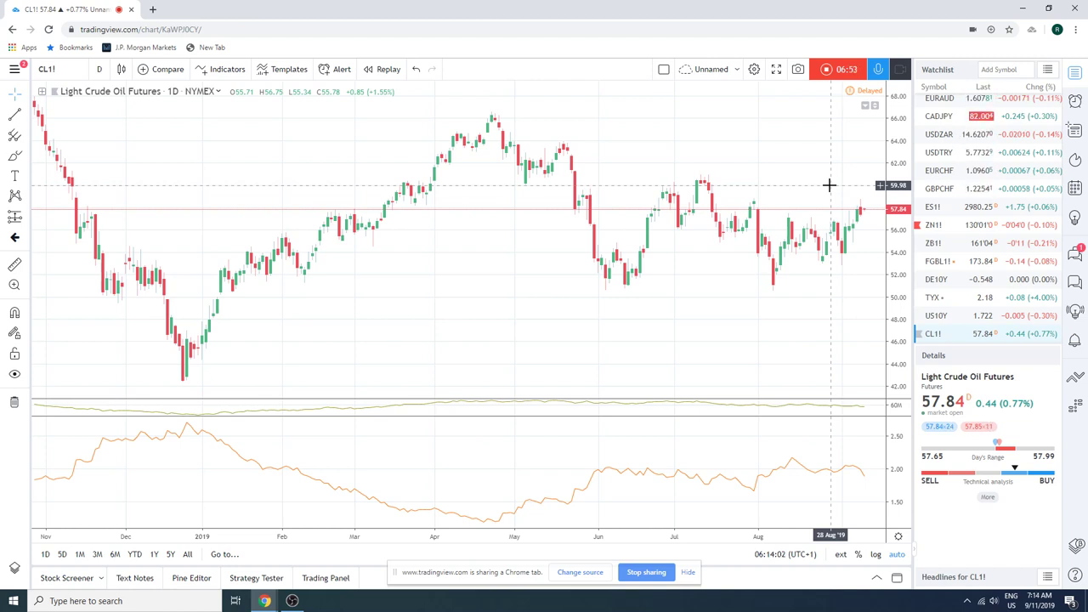
pyautogui.click(947, 226)
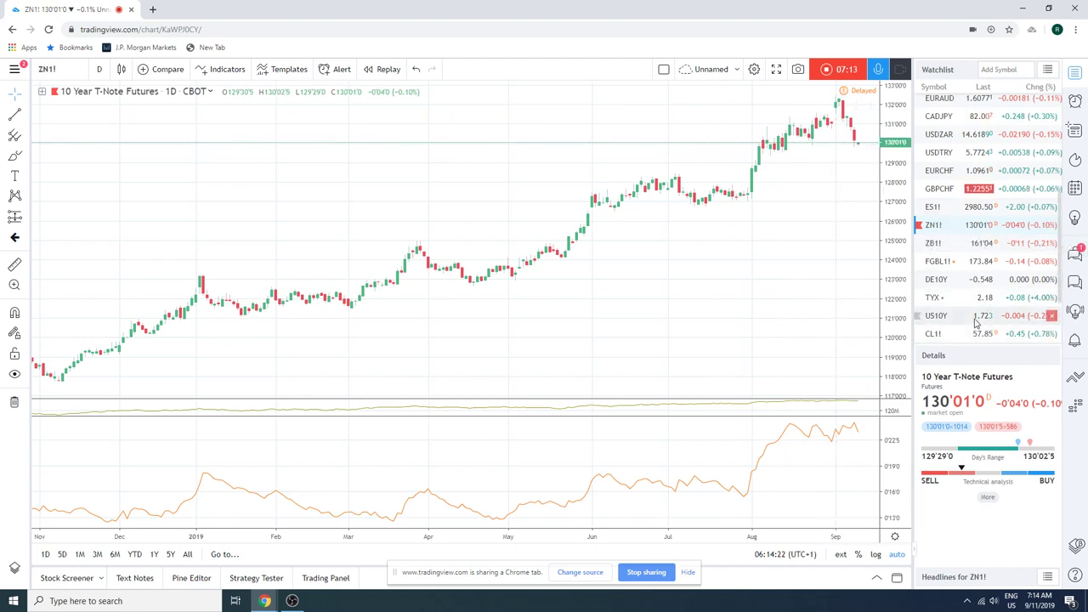
# - Scroll the watchlist down while reviewing the ZN1! daily chart
pyautogui.scroll(-1, 973, 261)
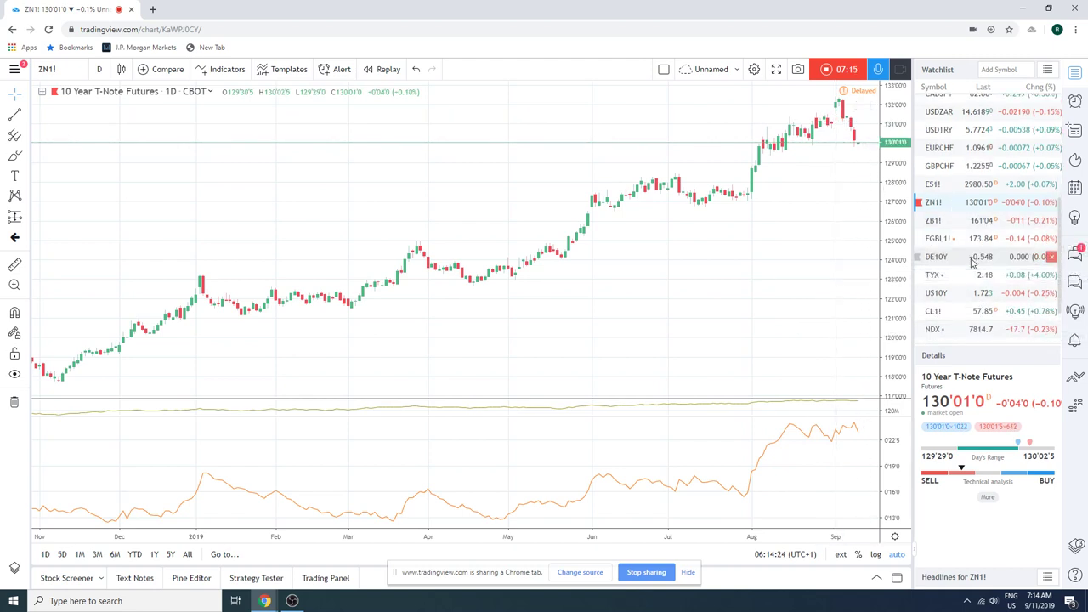
pyautogui.scroll(-3, 973, 261)
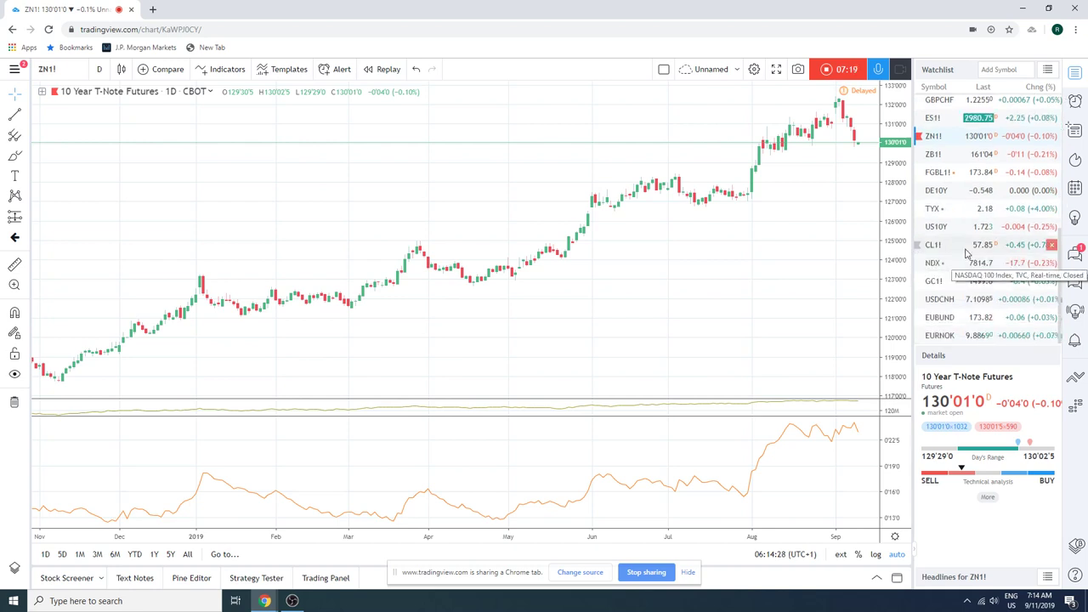
# - Check the US10Y yield chart, then switch to FGBL1! Euro Bund futures
pyautogui.click(945, 229)
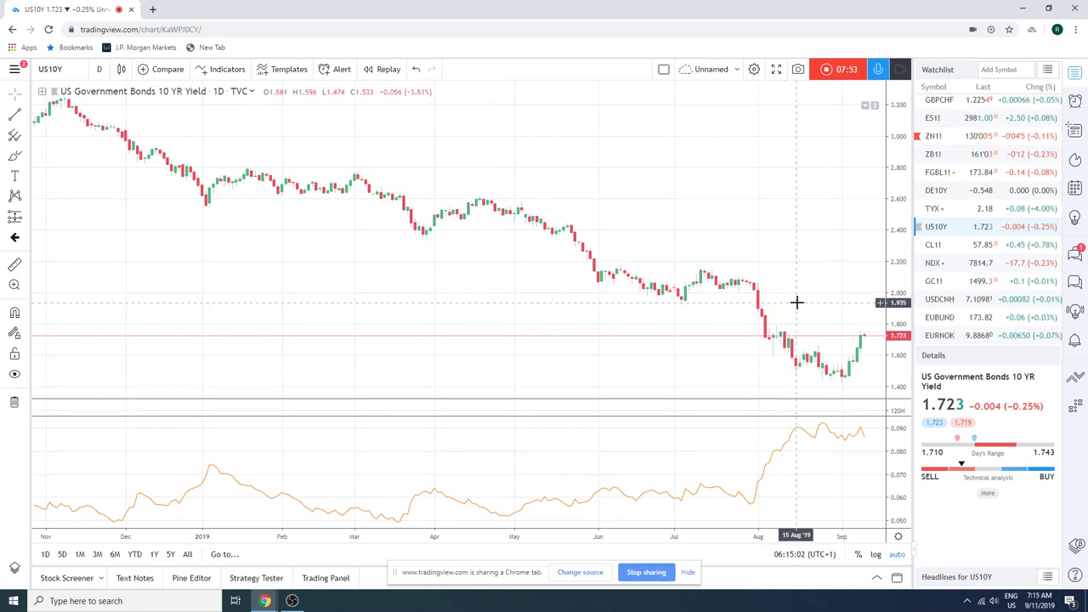
pyautogui.click(952, 172)
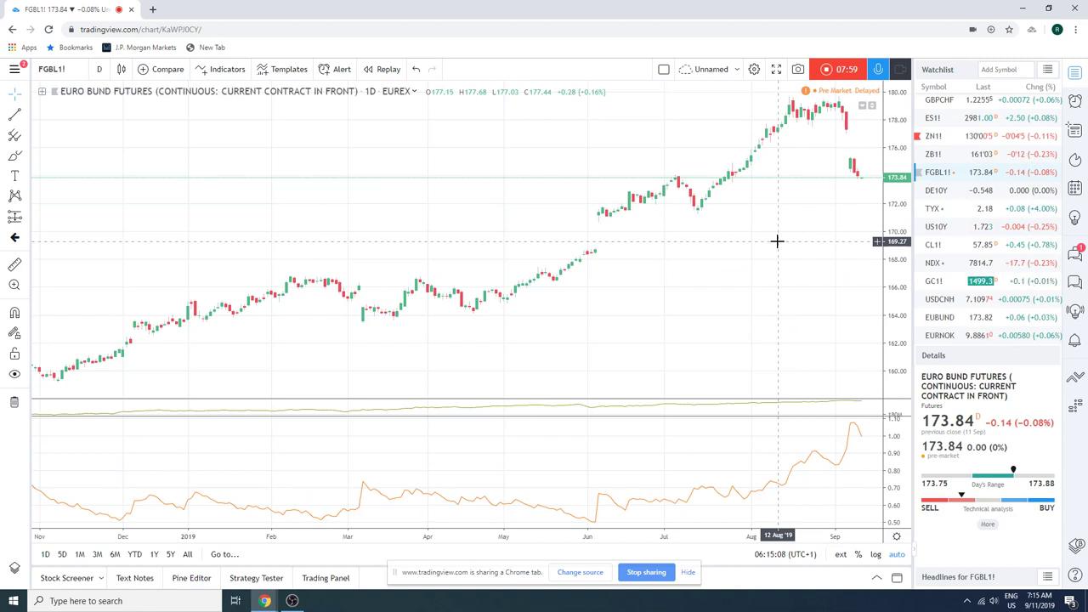
# - Step down the watchlist from FGBL1! to the DE10Y German yield chart
pyautogui.press('Down')
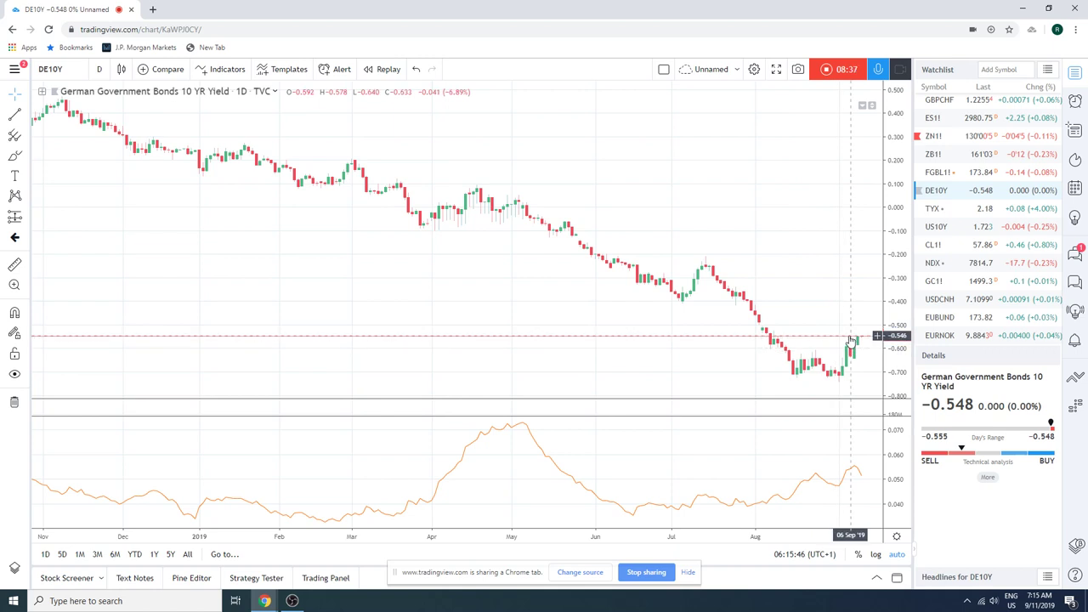
# - Go back to FGBL1!, then switch to the EURNOK daily chart
pyautogui.click(939, 173)
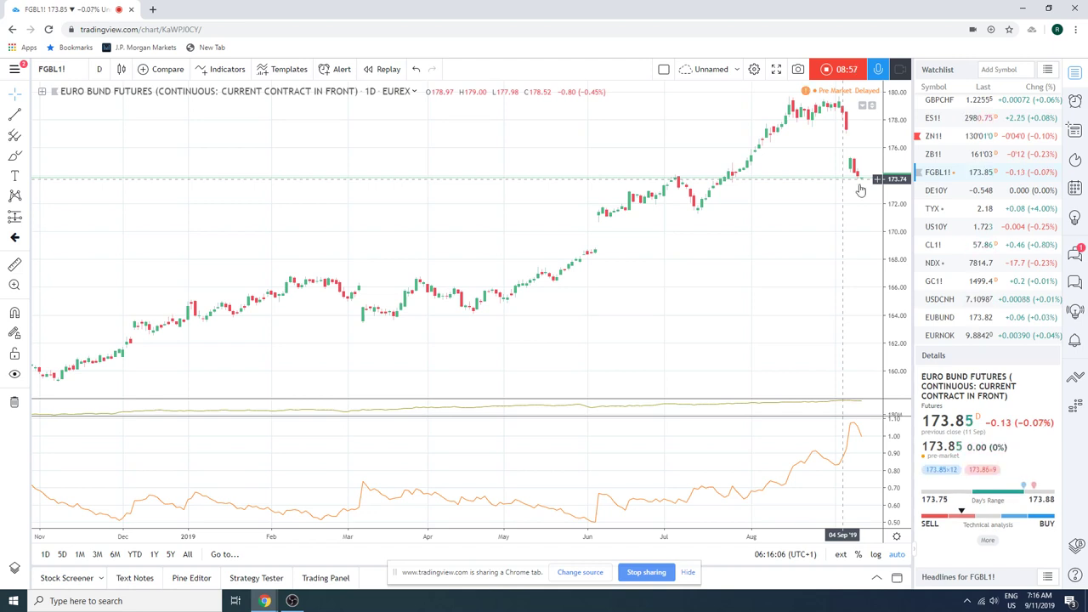
pyautogui.click(938, 336)
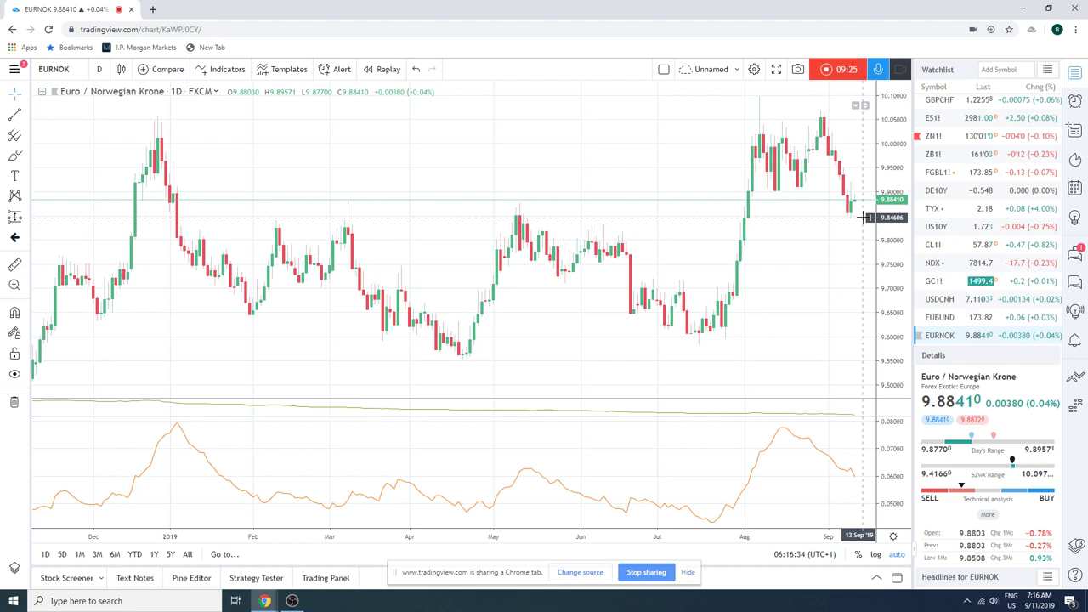
pyautogui.scroll(2, 980, 231)
pyautogui.scroll(1, 979, 231)
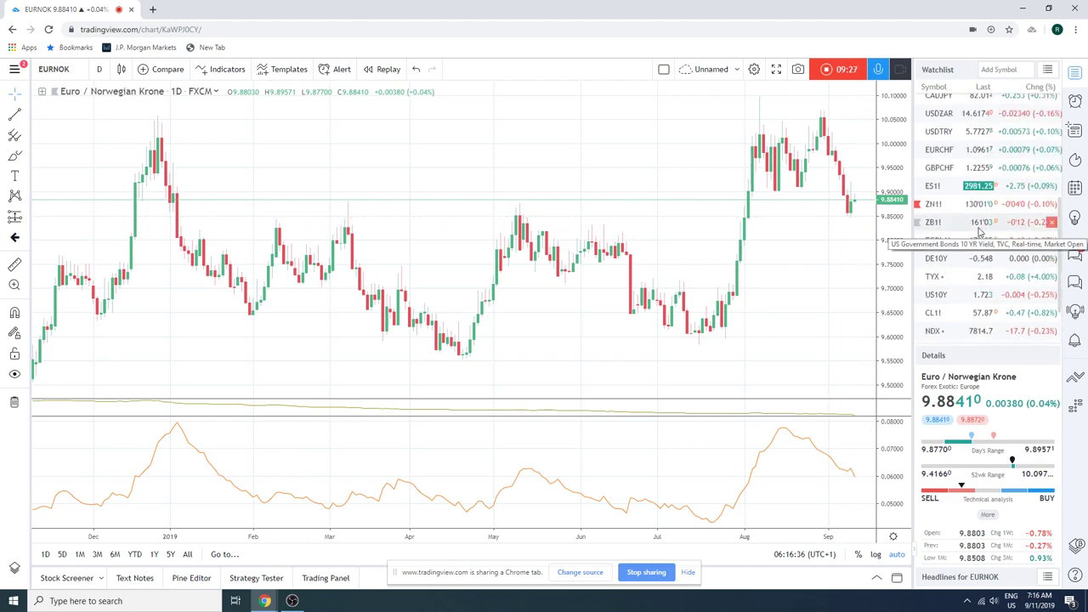
# - Check the GBPCHF chart, then switch to EURGBP daily
pyautogui.click(952, 169)
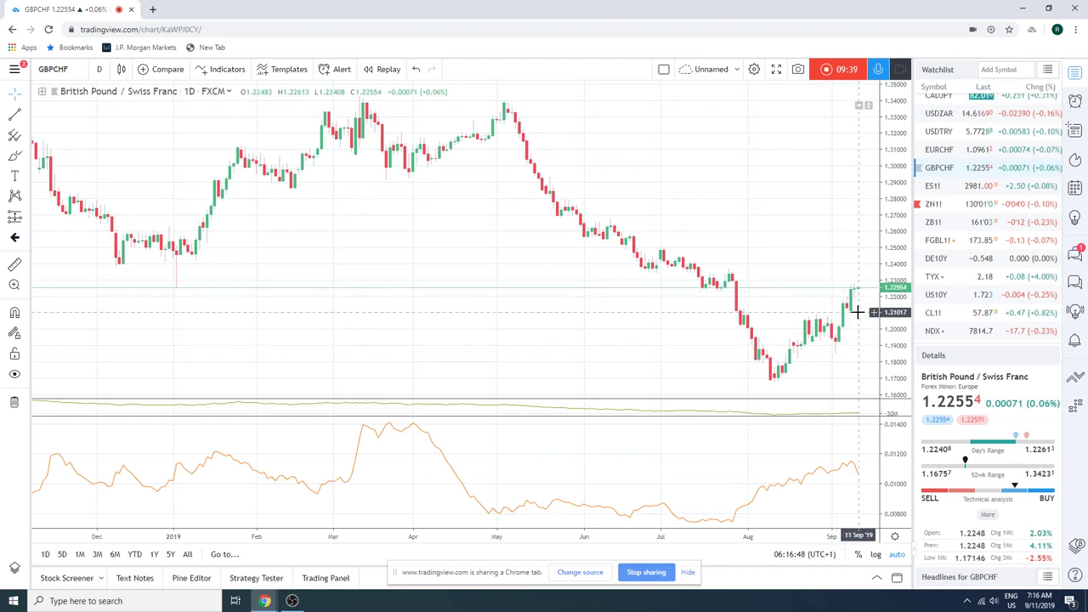
pyautogui.scroll(3, 941, 128)
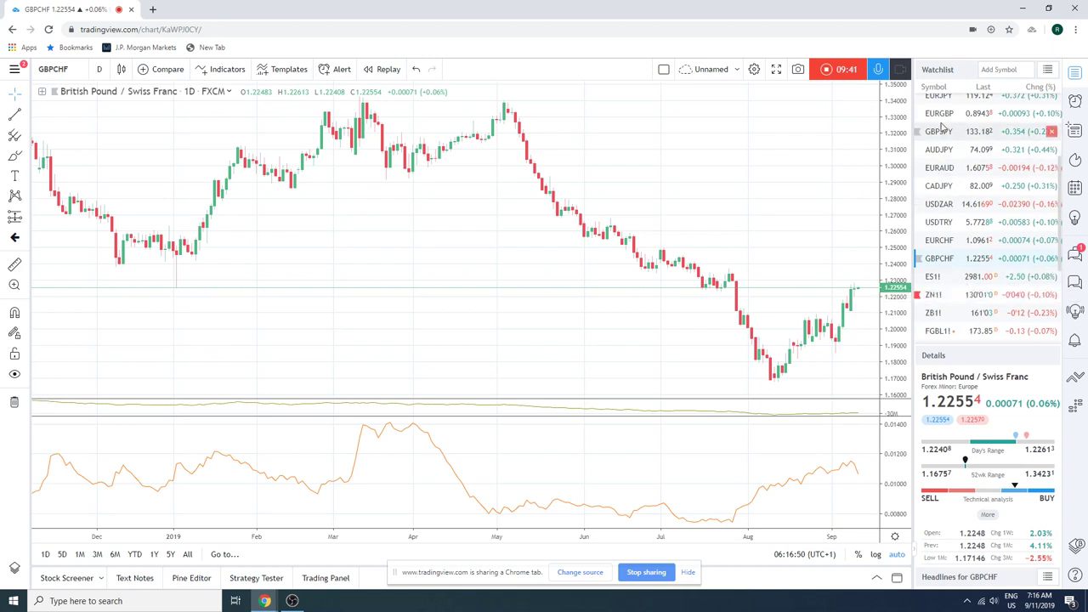
pyautogui.click(940, 117)
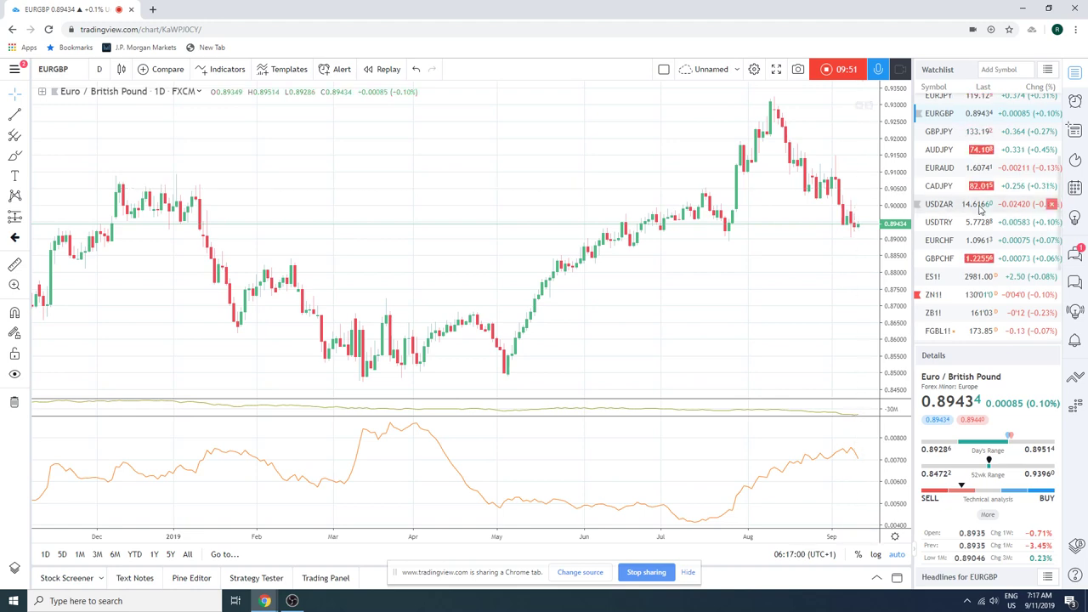
pyautogui.scroll(1, 997, 245)
pyautogui.scroll(1, 997, 244)
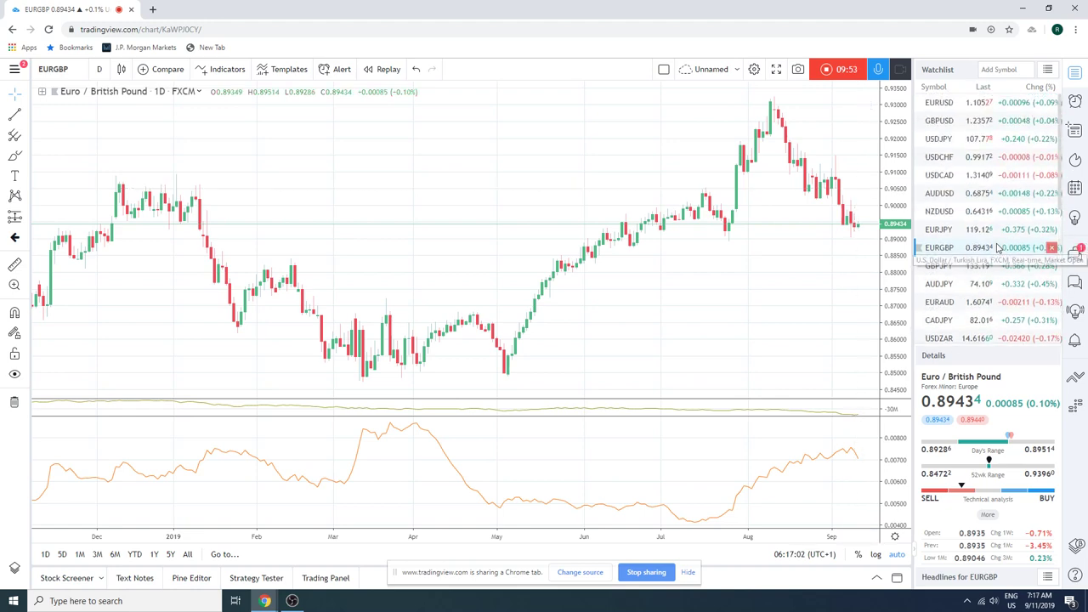
# - Switch to the EURUSD daily chart and open the line drawing tools flyout
pyautogui.click(939, 102)
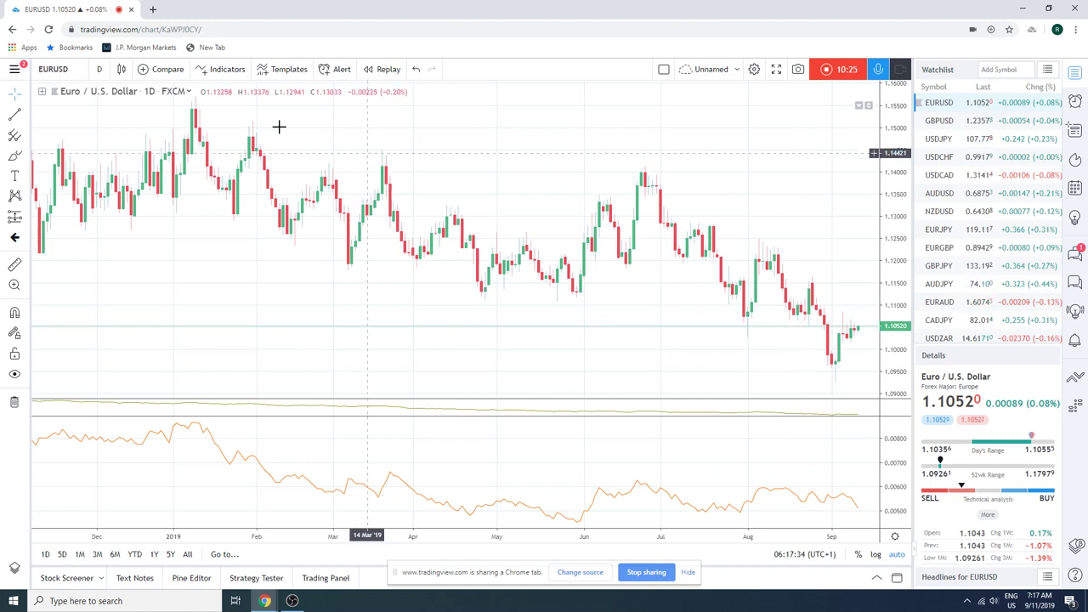
pyautogui.click(25, 115)
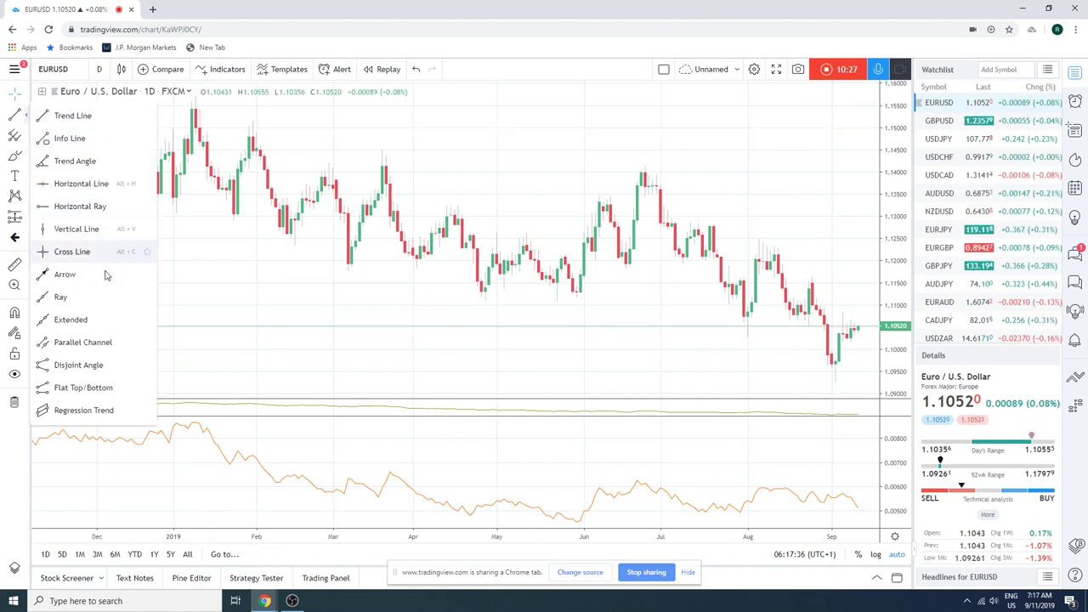
# - Draw an extended line from the late-June high down to the late-August high, then stop recording
pyautogui.click(100, 319)
pyautogui.click(645, 164)
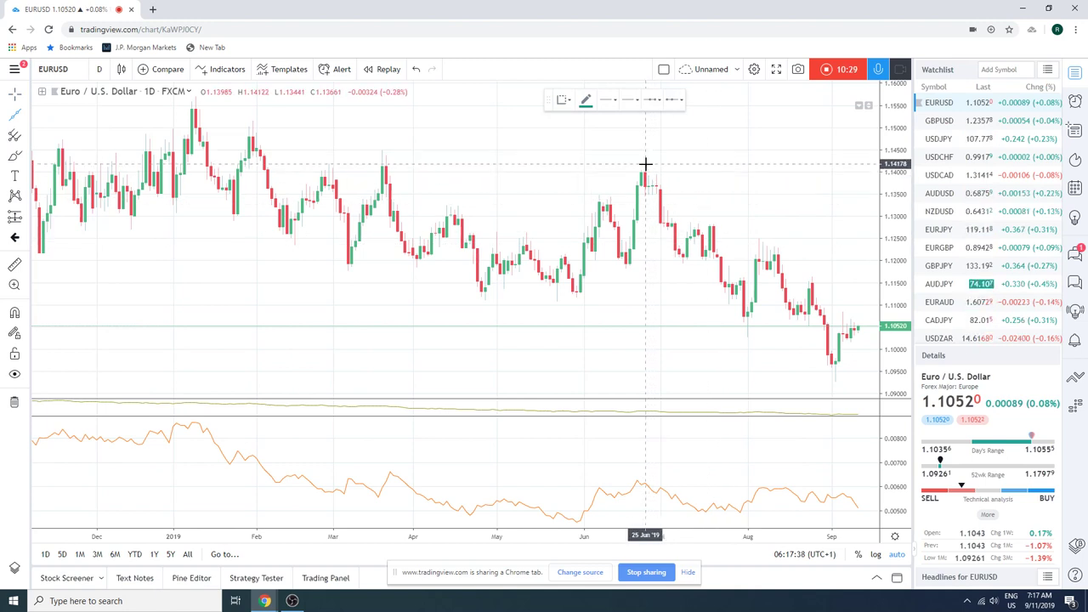
pyautogui.click(687, 163)
pyautogui.moveTo(721, 172); pyautogui.dragTo(798, 259)
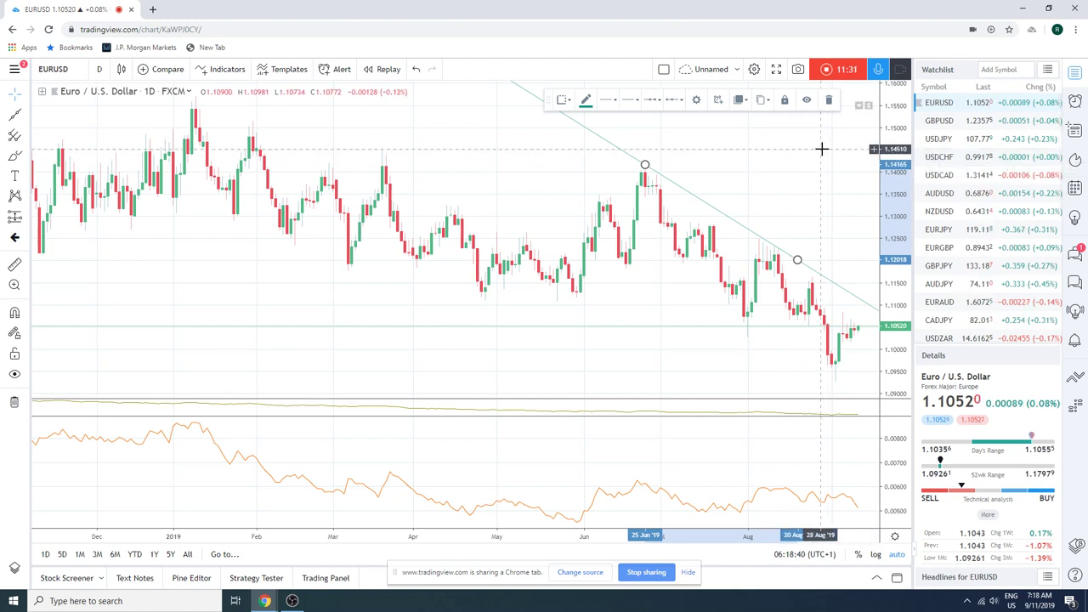
pyautogui.click(829, 69)
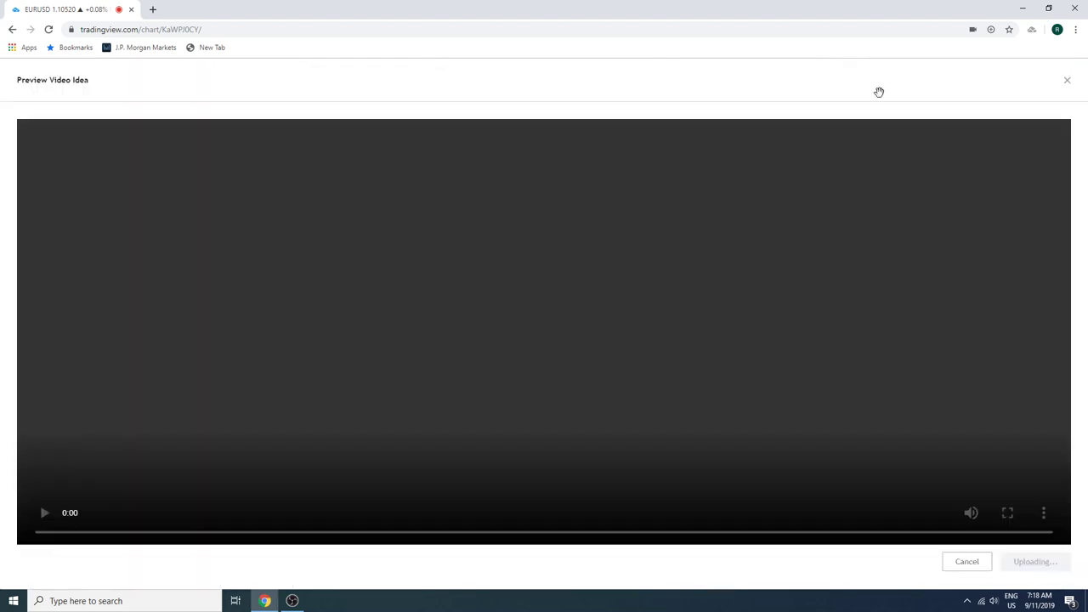